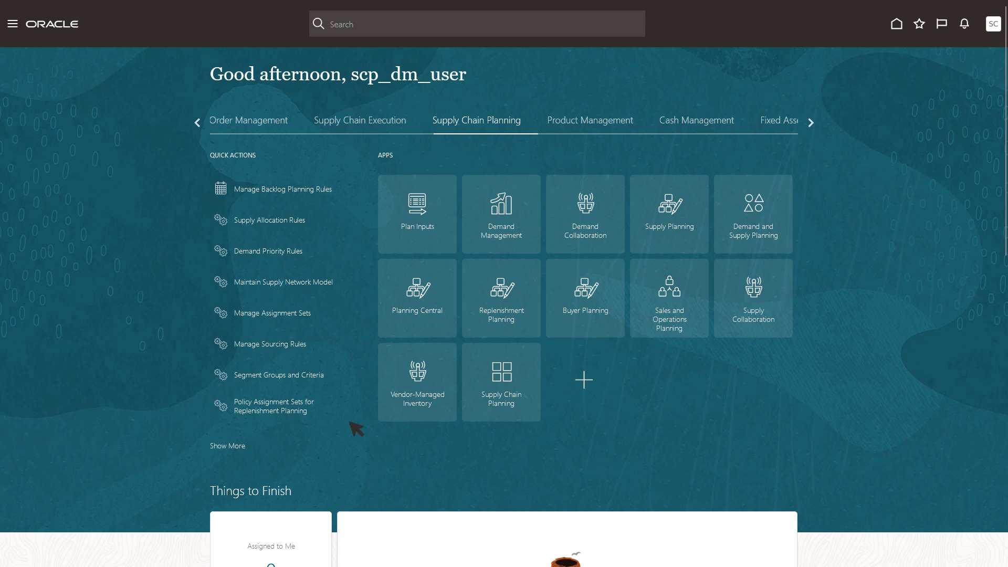
# Open the Supply Chain Planning app and look through the list of available plans, keeping Laptop and Tablet Demand Plan open
pyautogui.click(500, 379)
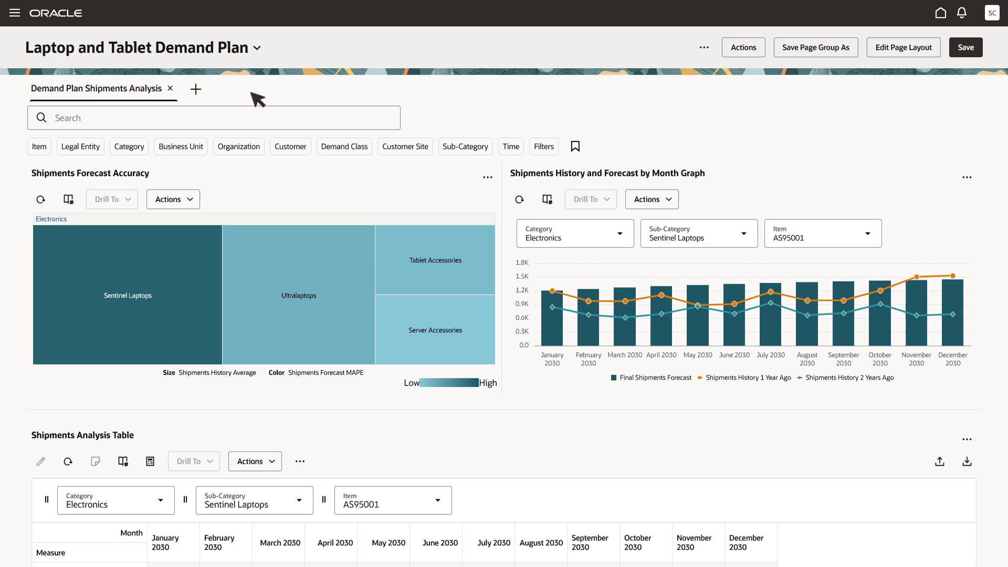
pyautogui.click(257, 47)
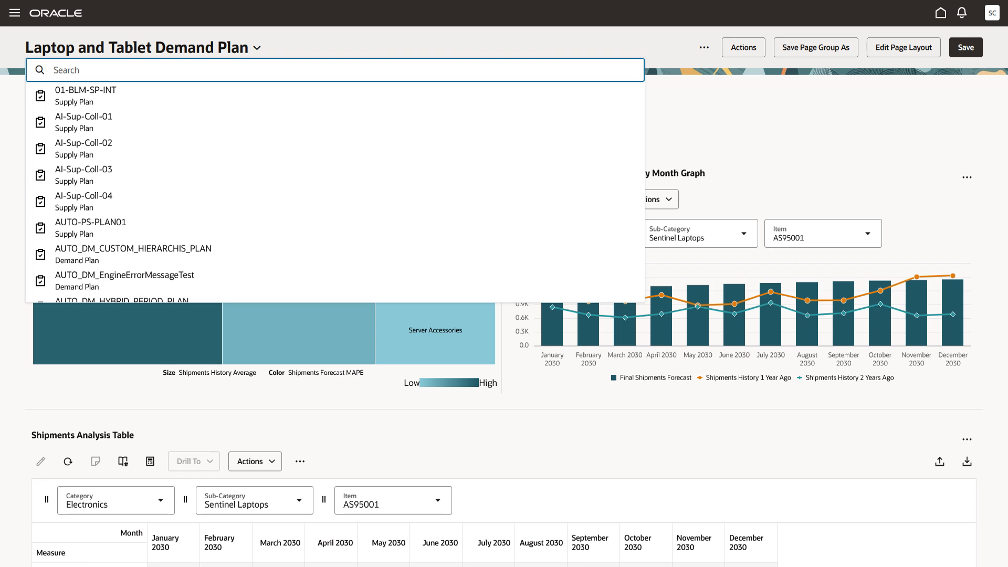
pyautogui.press('Escape')
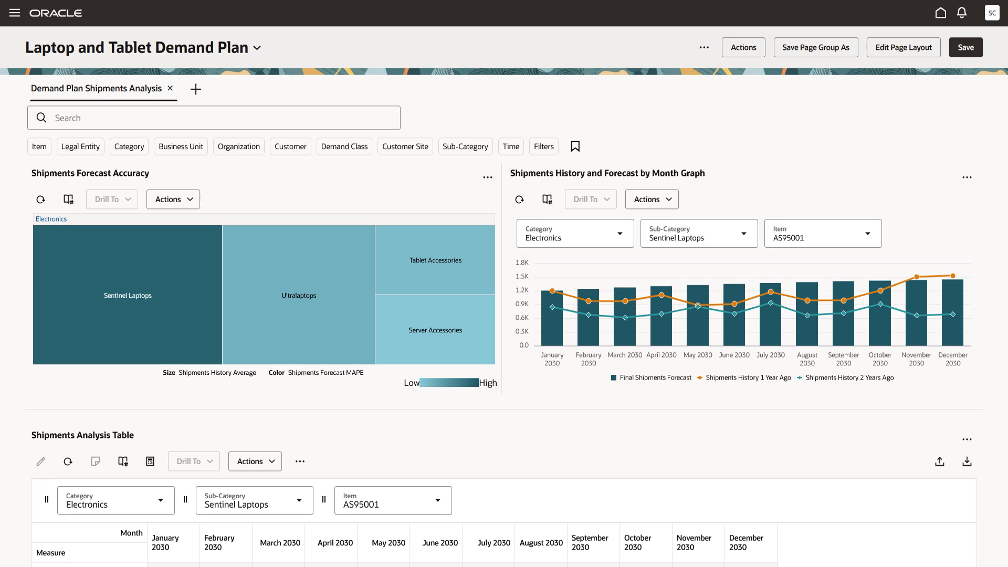
# Drill down from Ultralaptops to its items in the Shipments Forecast Accuracy chart and filter the page by item AS35017
pyautogui.click(294, 302)
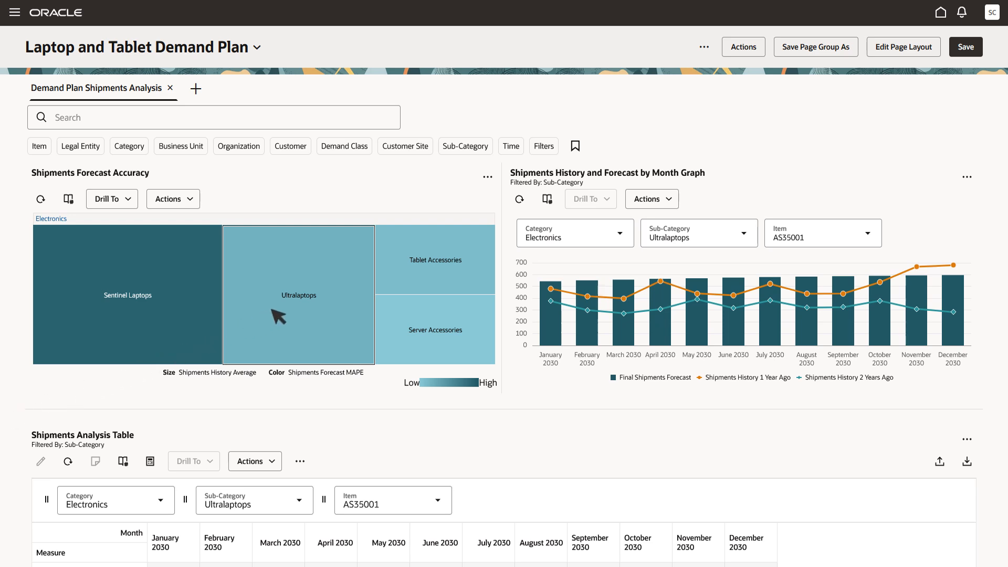
pyautogui.doubleClick(292, 304)
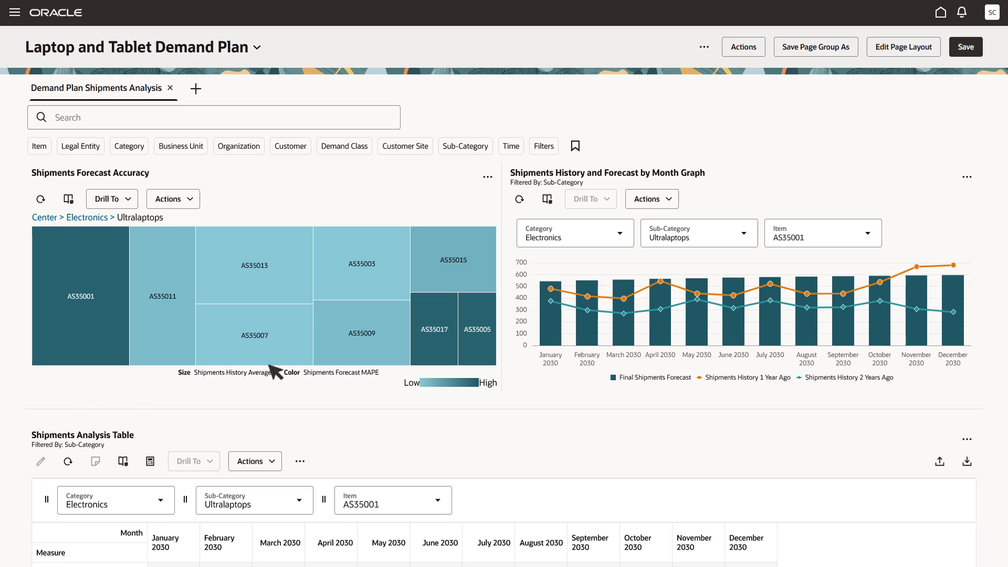
pyautogui.click(434, 337)
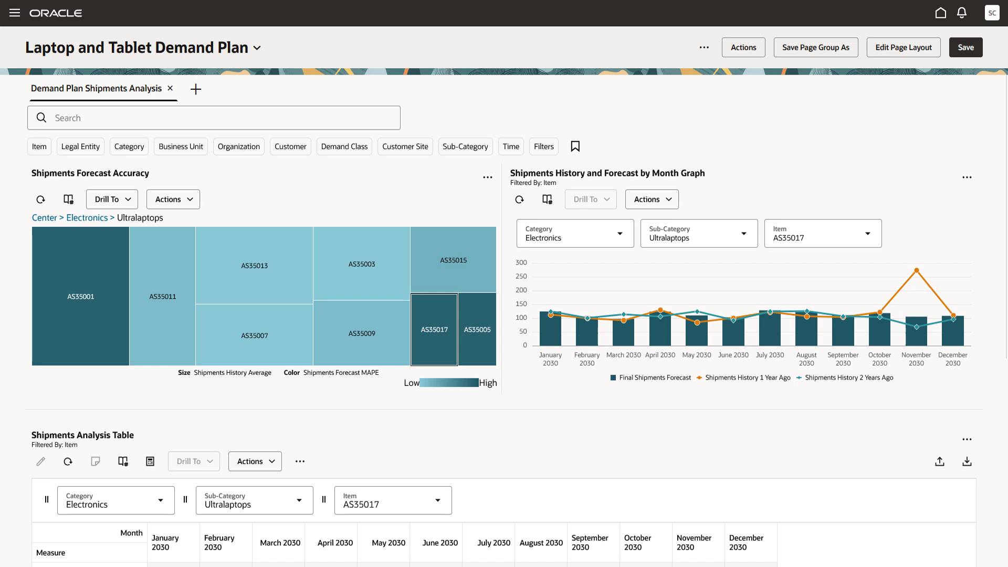
# In the Shipments Analysis Table, set the Adjusted Shipments Forecast to 150 for January 2030 and 125 for February 2030
pyautogui.scroll(-6, 504, 315)
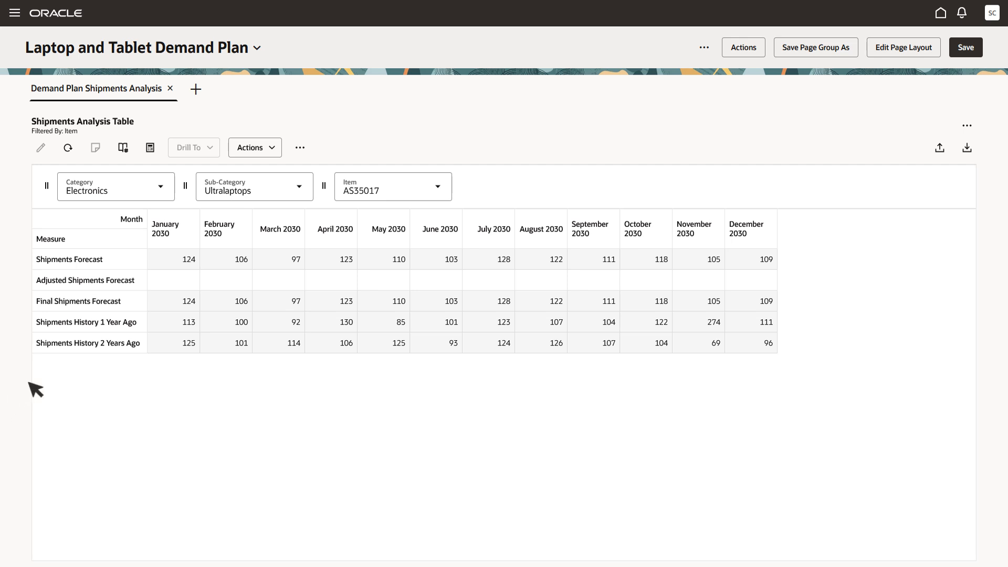
pyautogui.click(176, 283)
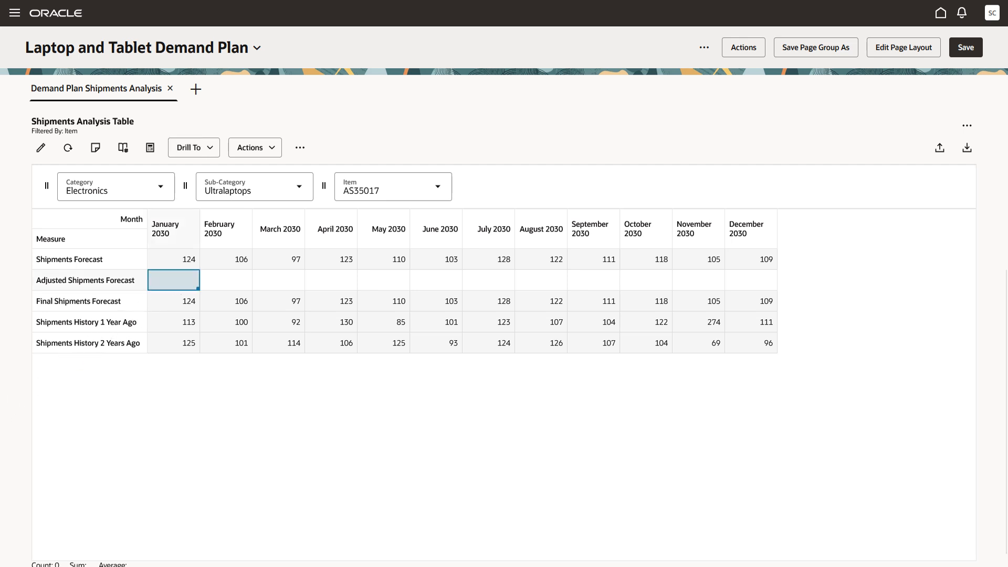
pyautogui.write('150')
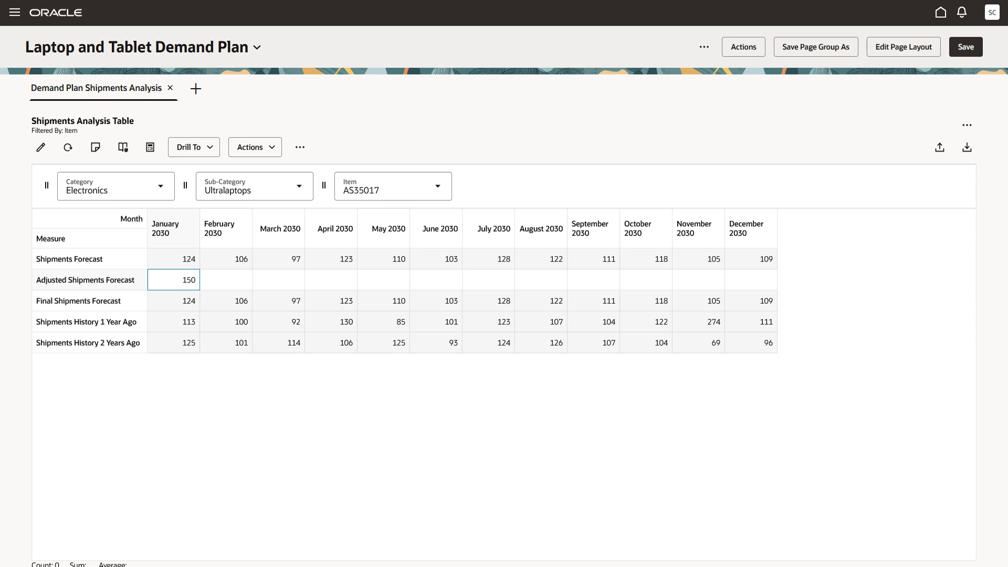
pyautogui.press('Tab')
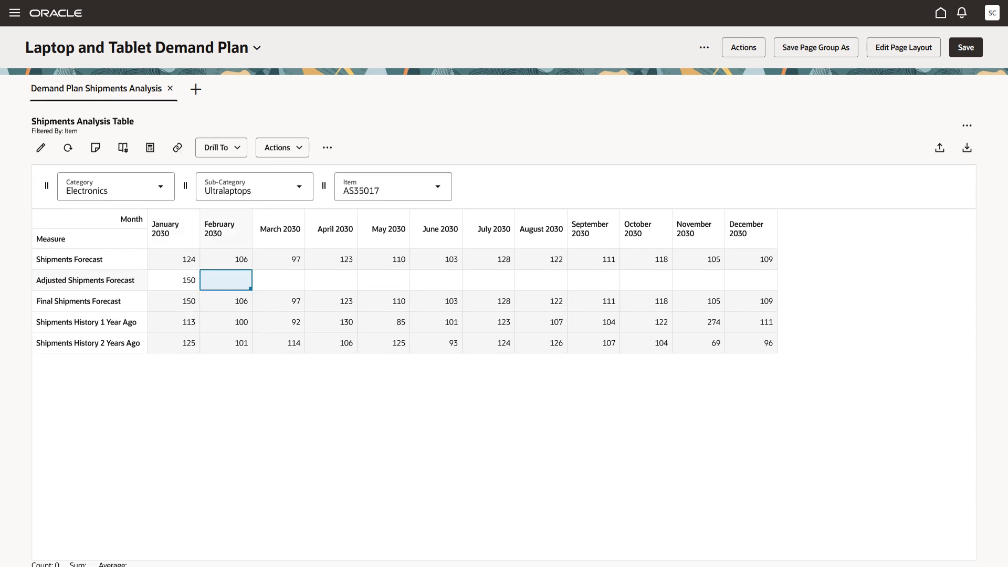
pyautogui.write('125')
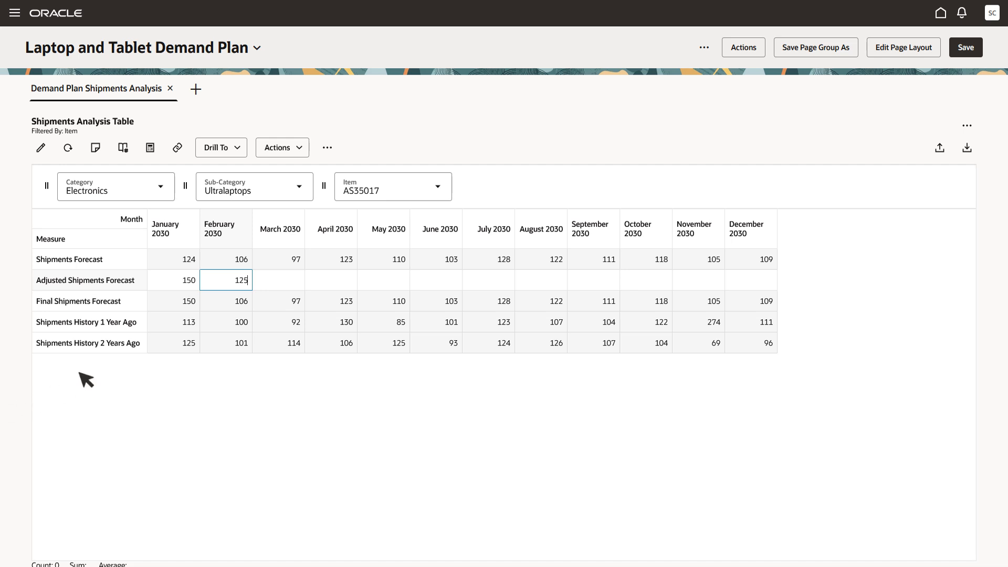
# Apply the expression Shipments Forecast*1.25 to the Adjusted Shipments Forecast cells for March through June 2030
pyautogui.click(283, 277)
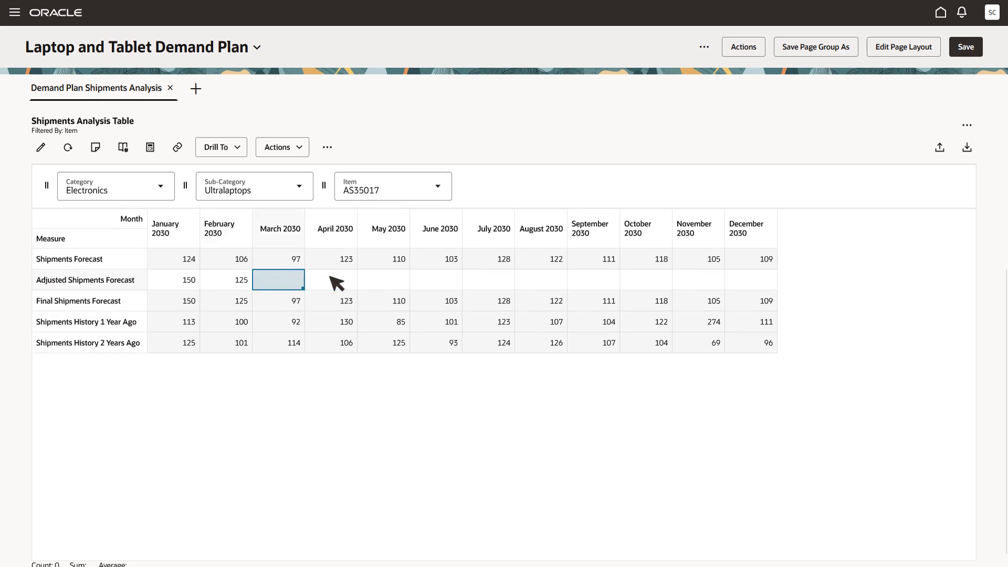
pyautogui.keyDown('shift'); pyautogui.click(433, 281); pyautogui.keyUp('shift')
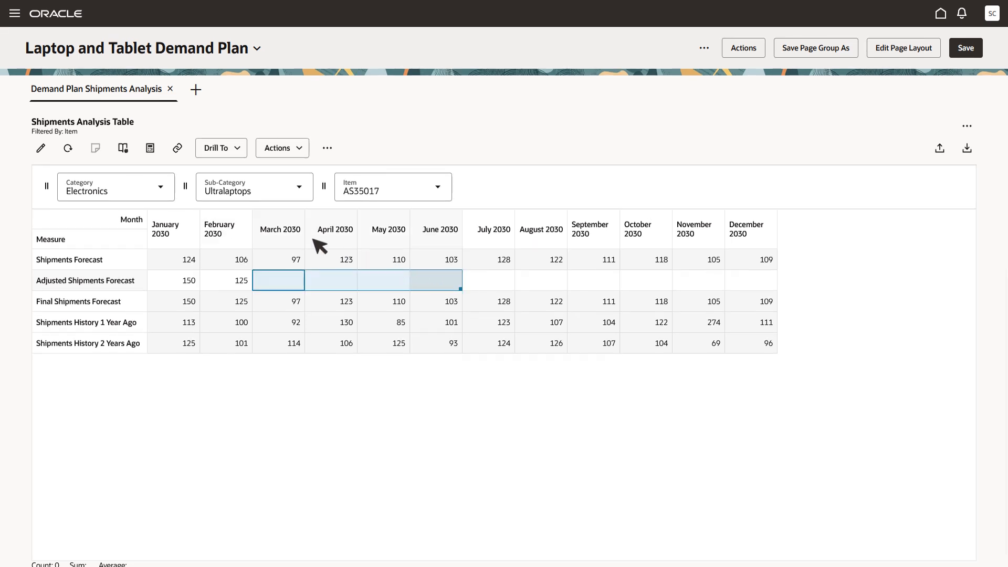
pyautogui.click(41, 149)
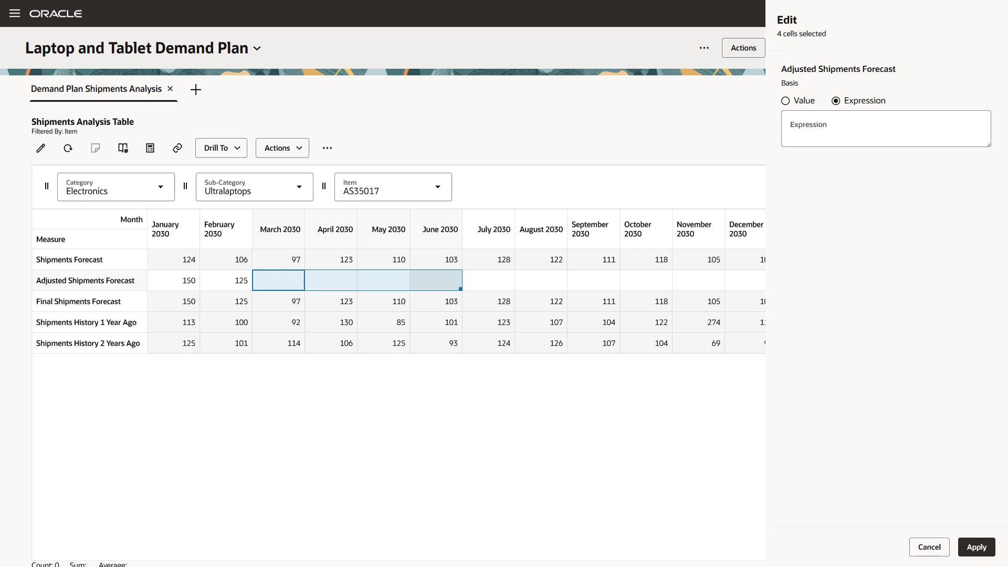
pyautogui.click(886, 128)
pyautogui.write('S')
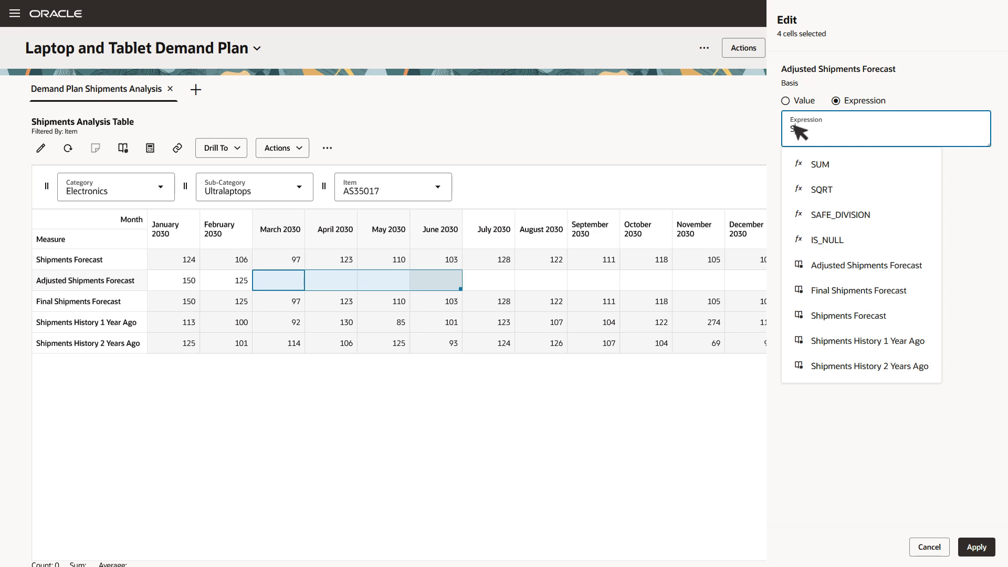
pyautogui.click(830, 315)
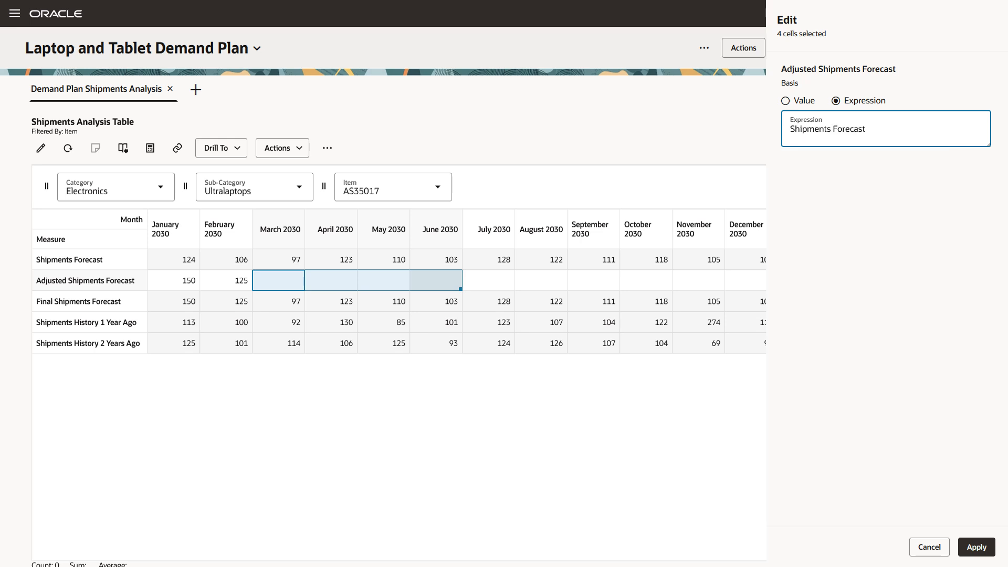
pyautogui.write('*1.25')
pyautogui.click(978, 548)
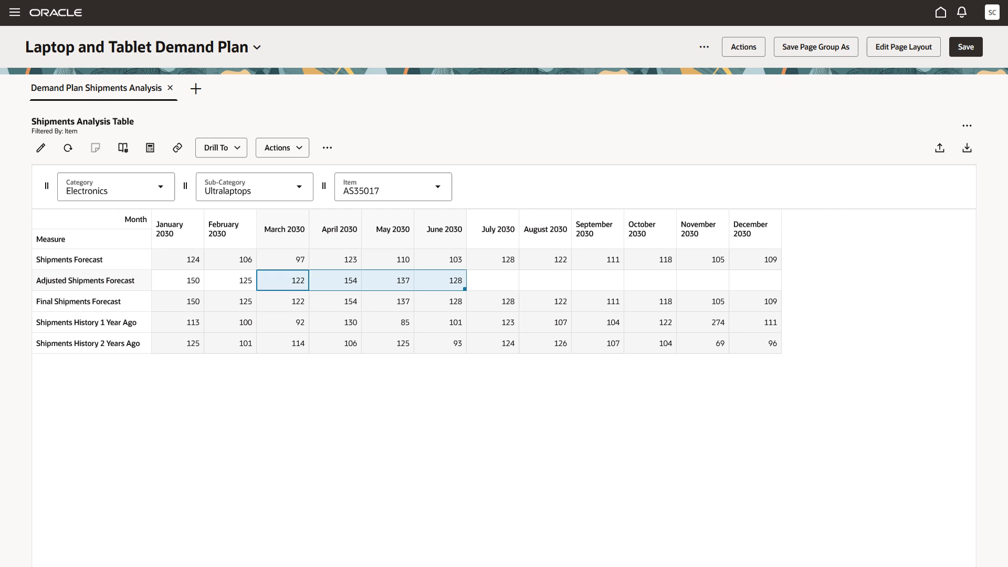
# Copy the July to October 2030 values of Shipments History 1 Year Ago into Adjusted Shipments Forecast and save the plan
pyautogui.click(499, 319)
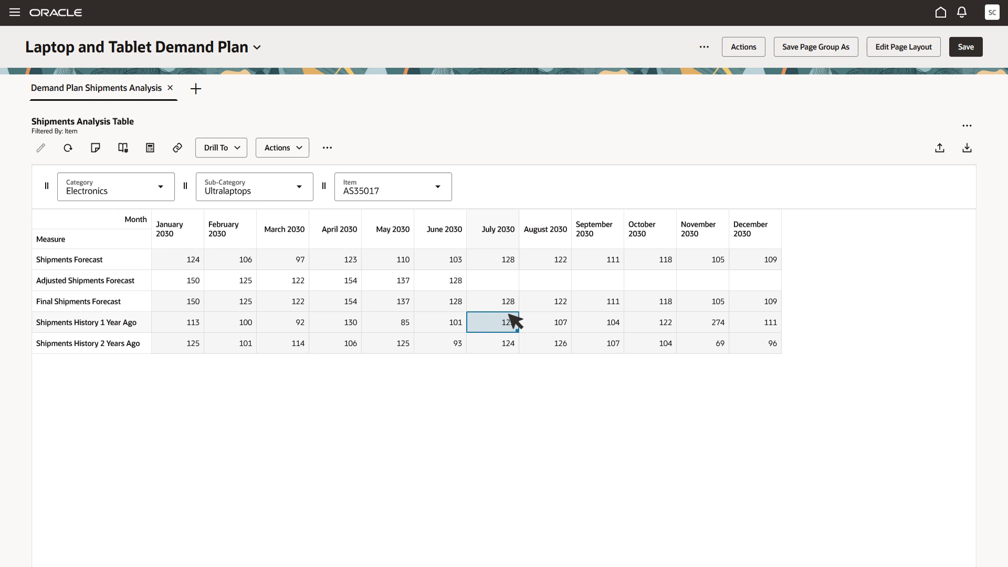
pyautogui.keyDown('shift'); pyautogui.click(629, 316); pyautogui.keyUp('shift')
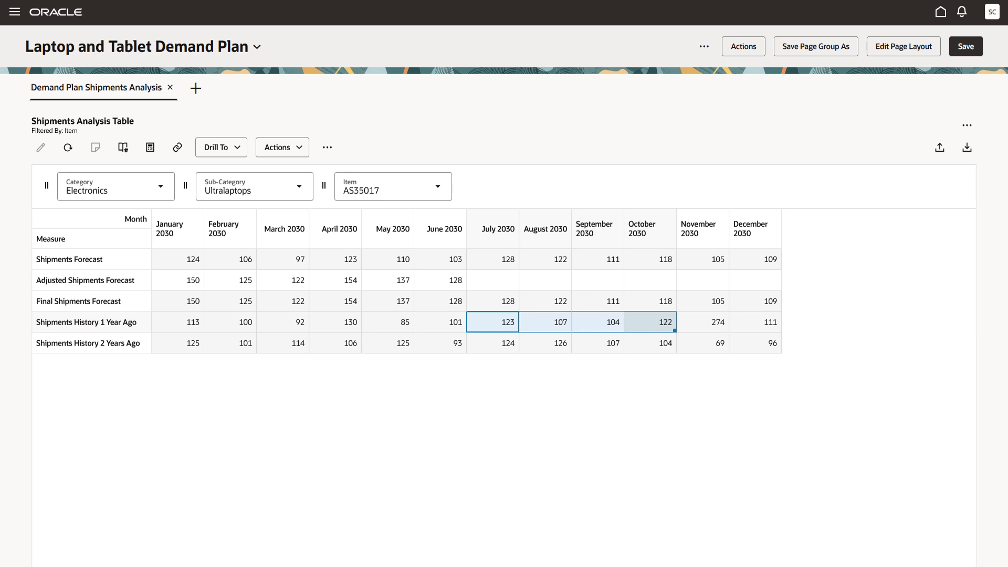
pyautogui.rightClick(654, 322)
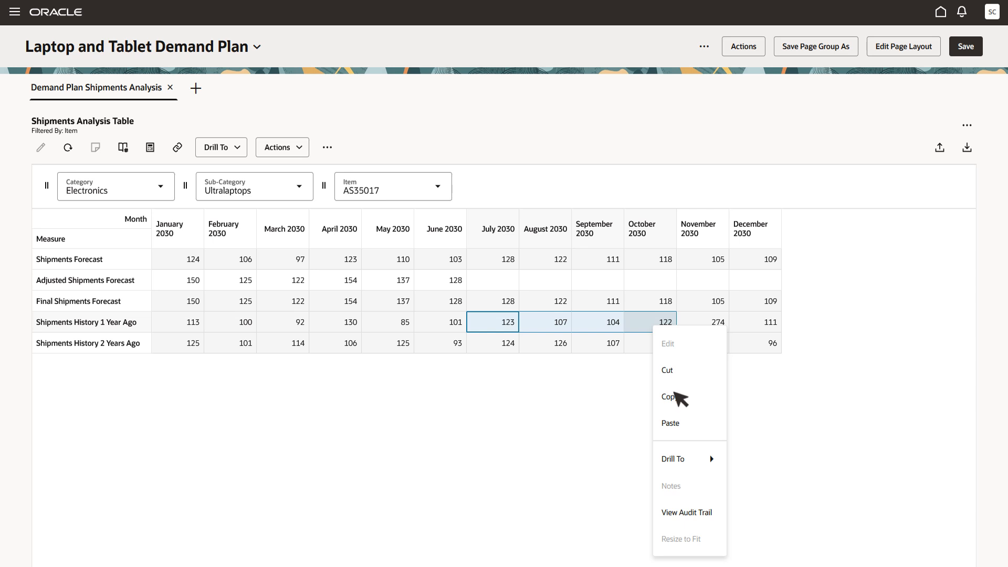
pyautogui.click(671, 397)
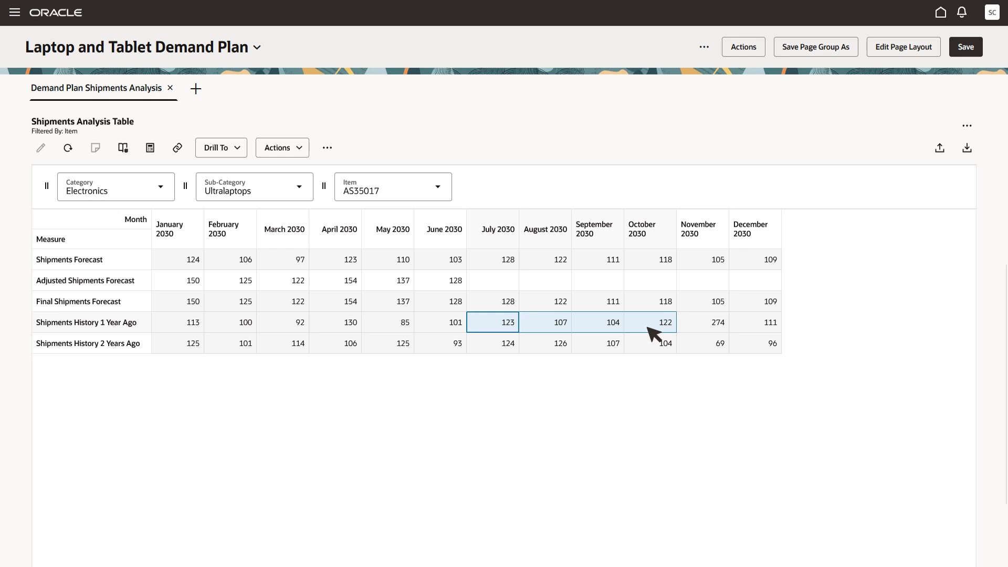
pyautogui.hotkey('ctrl', 'c')
pyautogui.click(491, 280)
pyautogui.rightClick(492, 281)
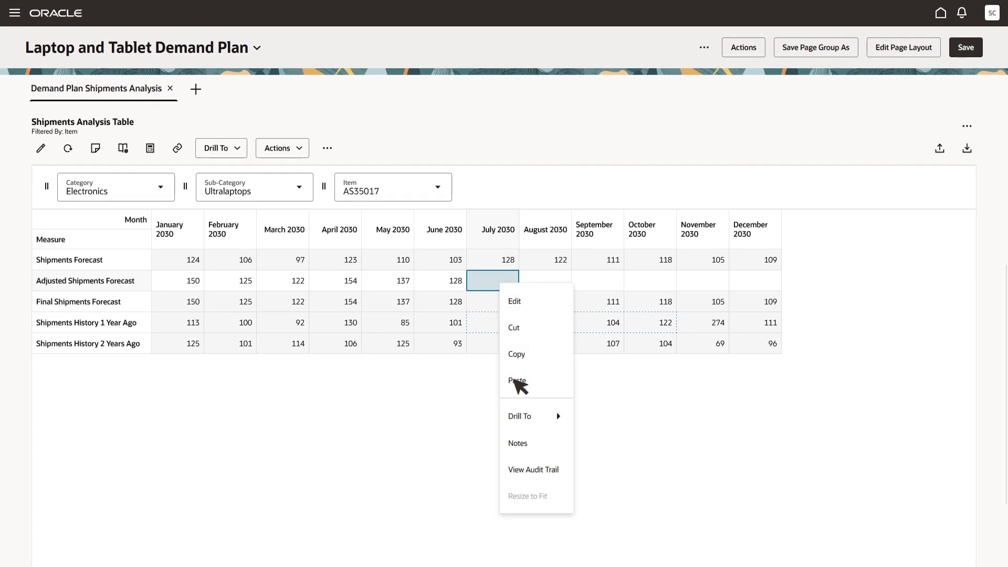
pyautogui.click(516, 381)
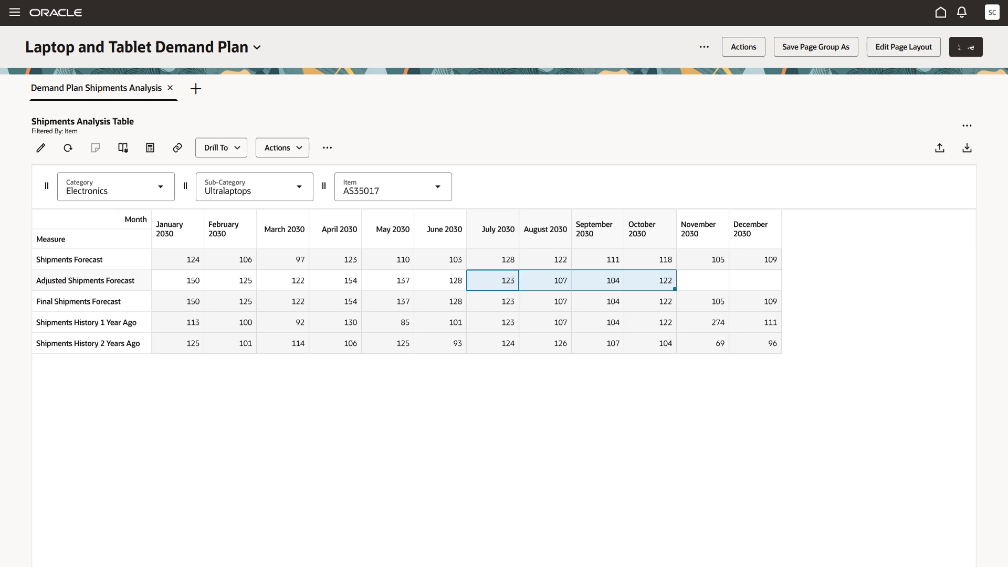
pyautogui.click(967, 48)
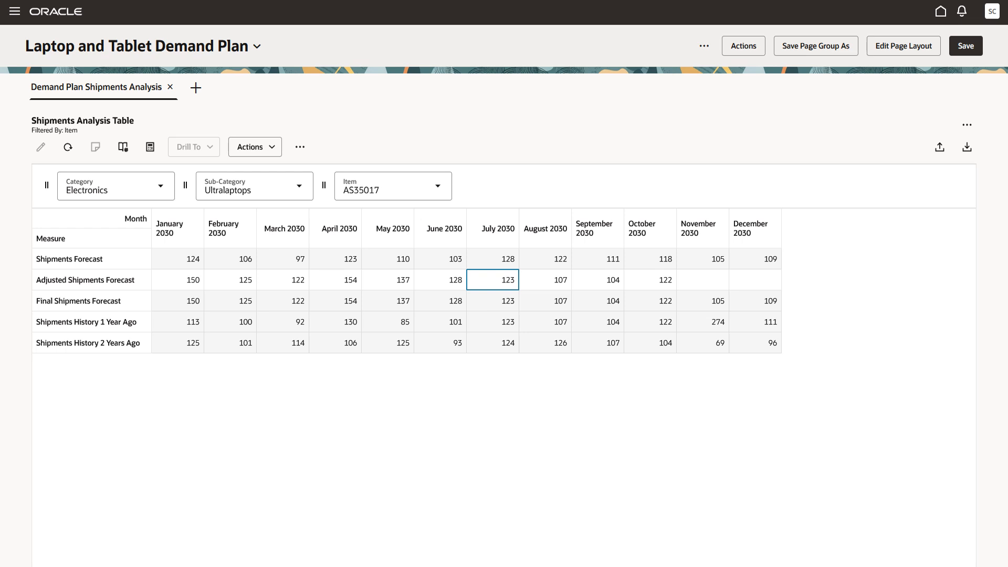
# Review the demand plan's run options without running the plan
pyautogui.click(705, 46)
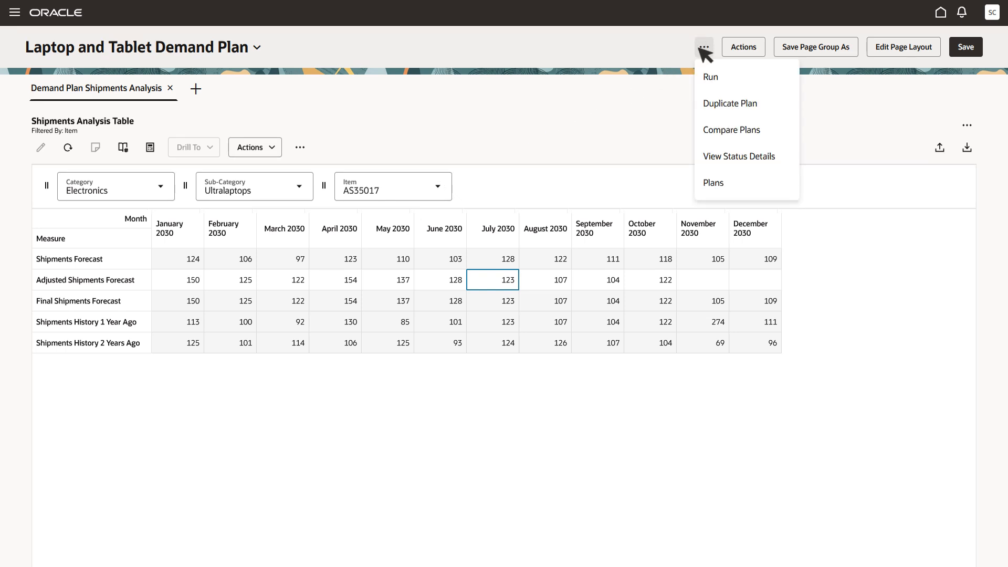
pyautogui.click(710, 76)
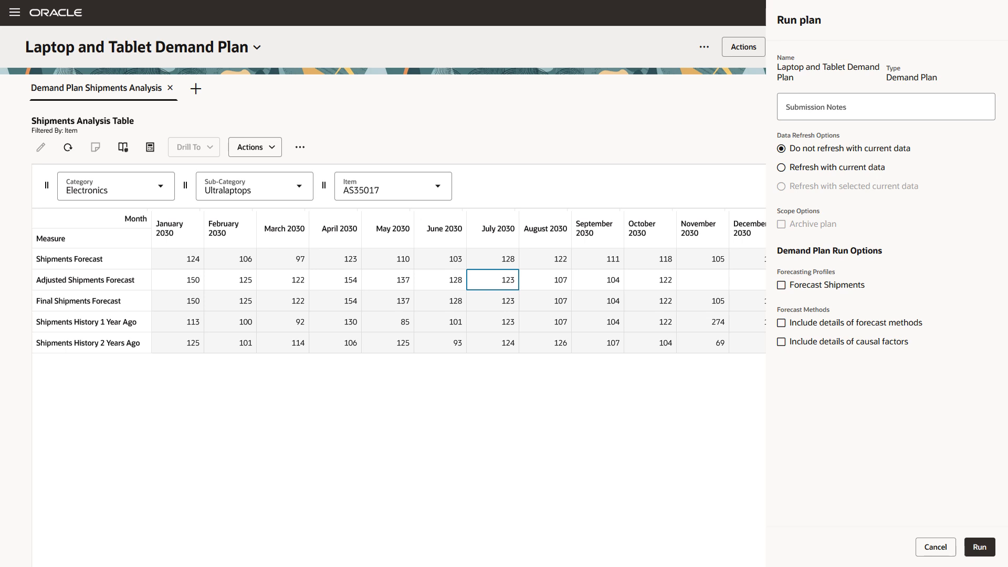
pyautogui.click(936, 546)
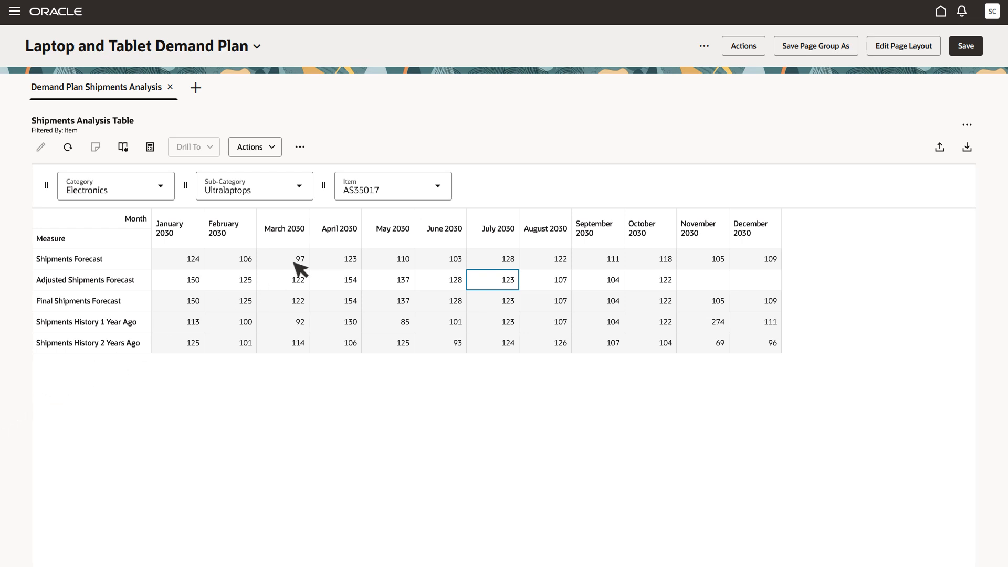
# Approve the Laptop and Tablet Demand Plan
pyautogui.click(742, 48)
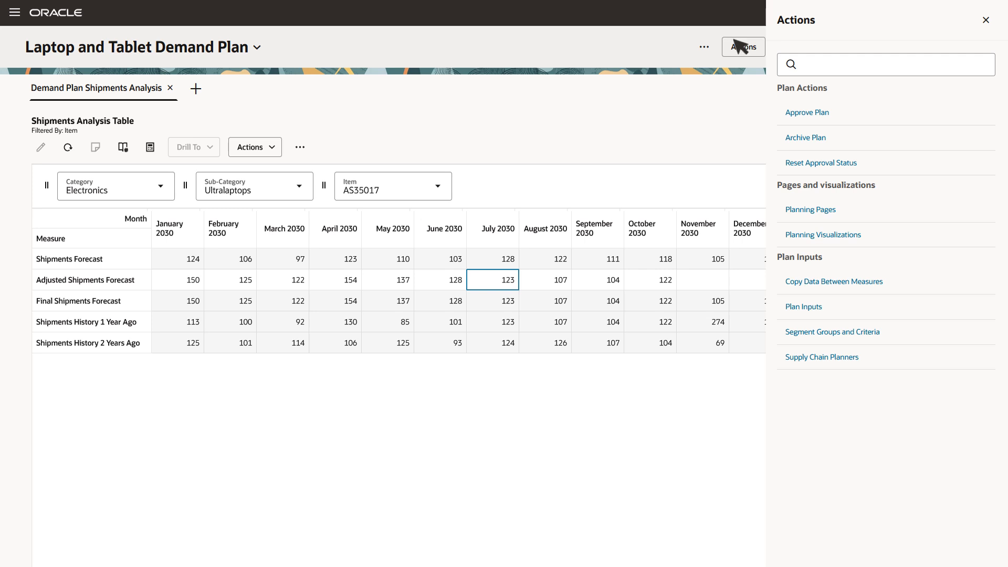
pyautogui.click(802, 113)
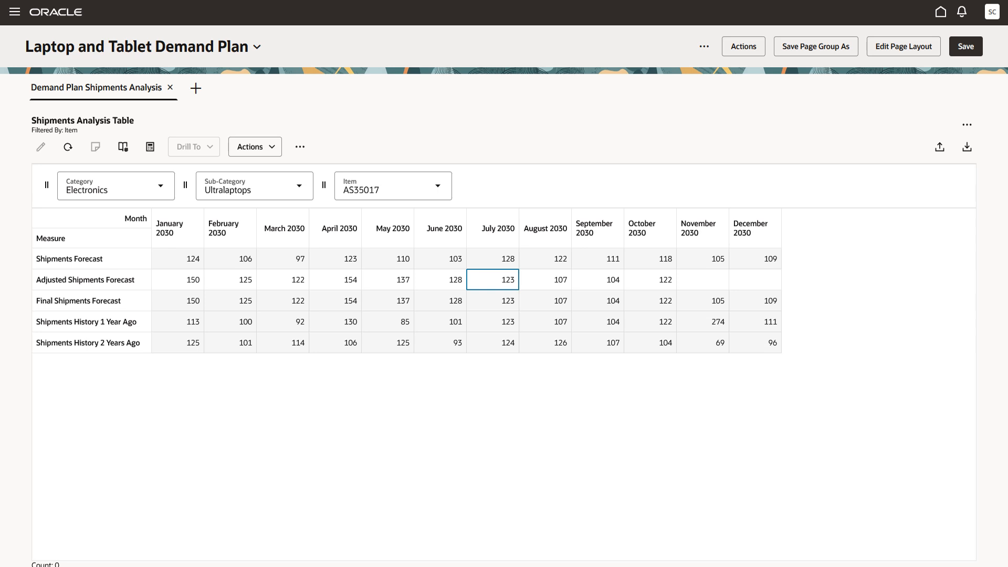
# Examine the plan's status details, expanding the stages of the Approve Plan action and the most recent Run
pyautogui.click(705, 46)
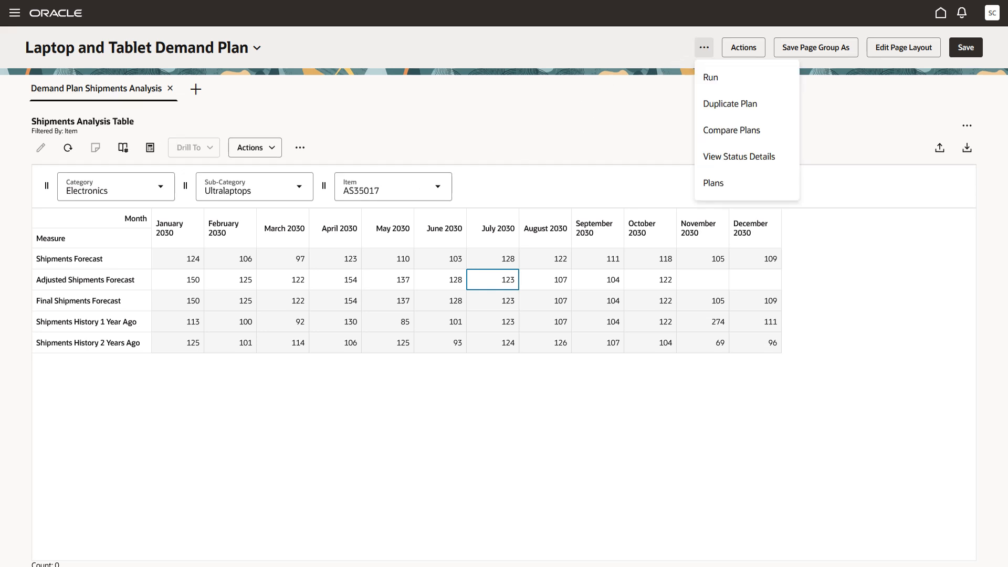
pyautogui.click(724, 157)
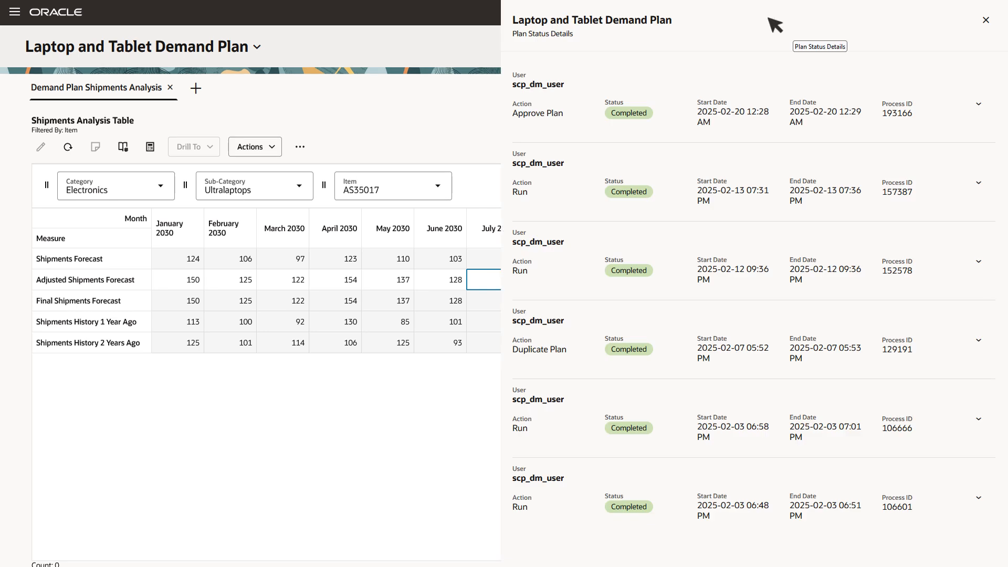
pyautogui.click(978, 104)
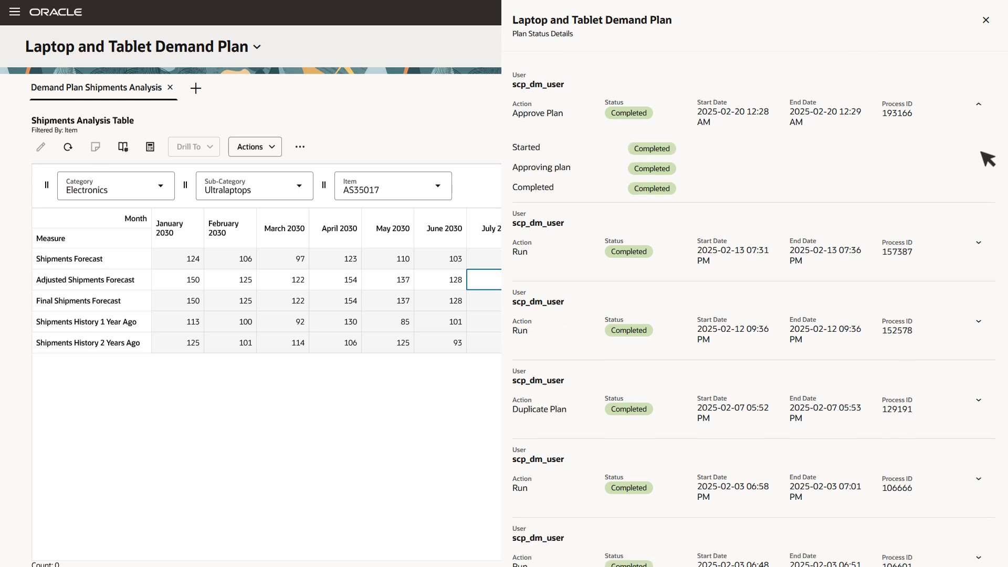
pyautogui.click(979, 243)
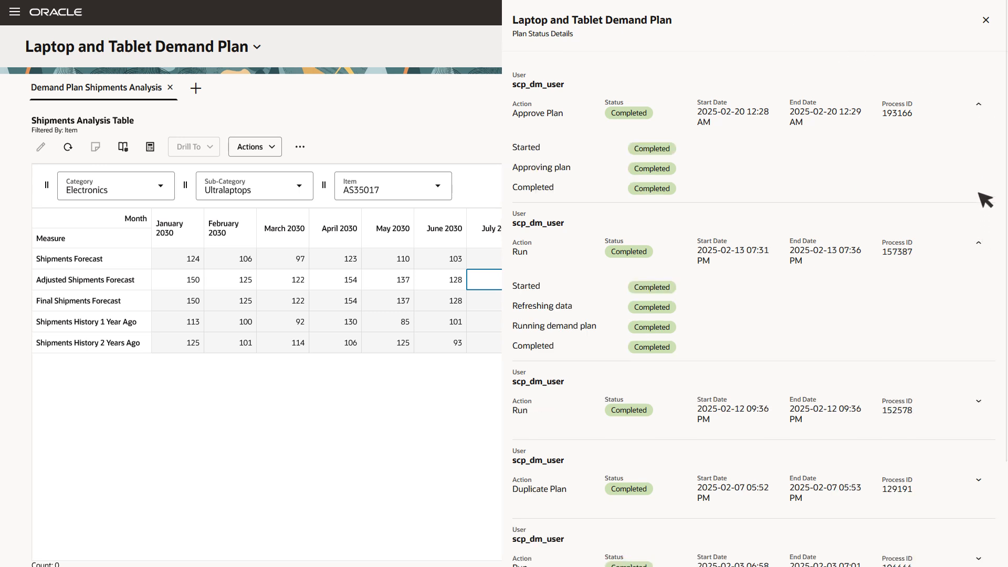
pyautogui.click(986, 20)
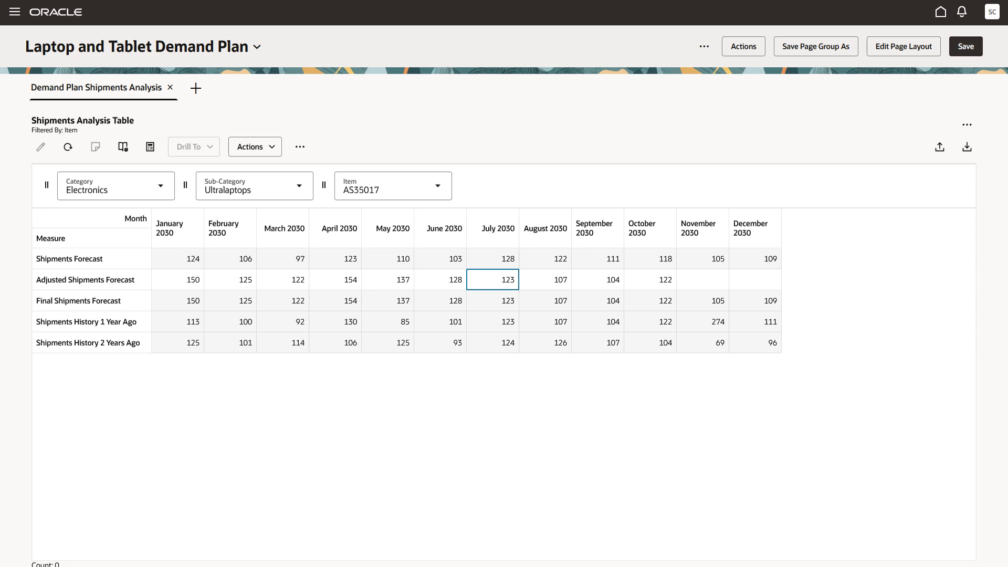
# Look through the pages, page groups and visualizations available for the plan, then close the list
pyautogui.click(195, 88)
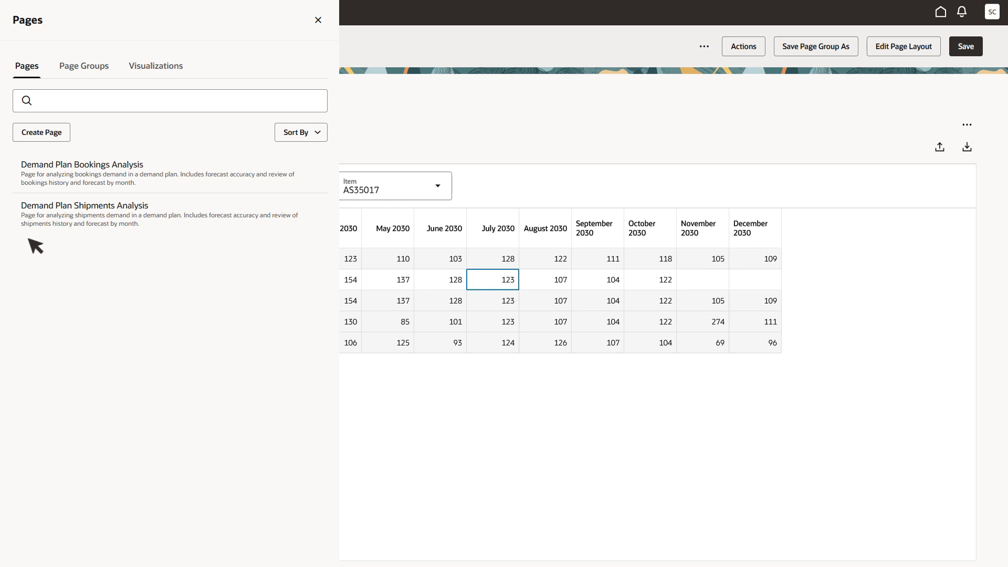
pyautogui.click(85, 67)
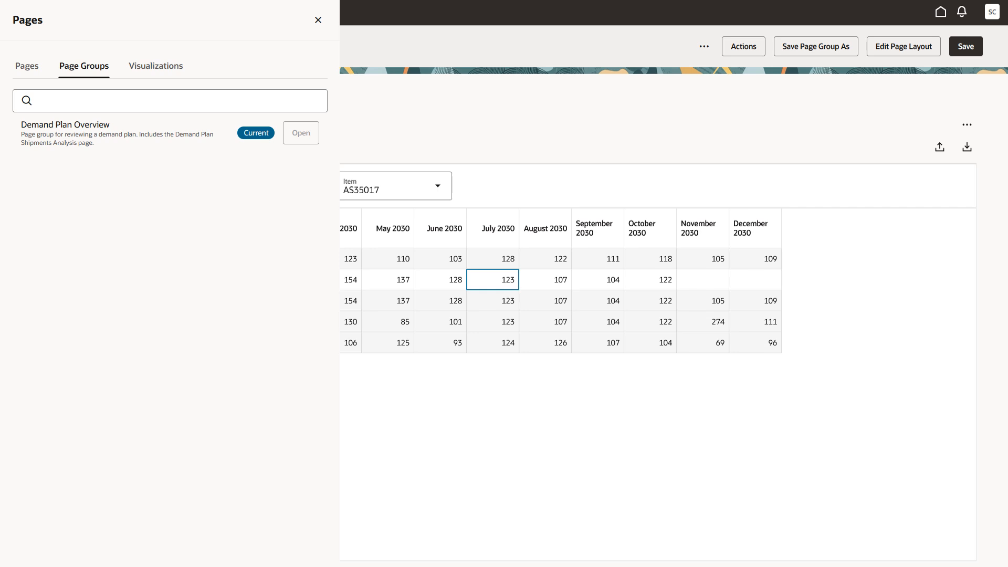
pyautogui.click(156, 67)
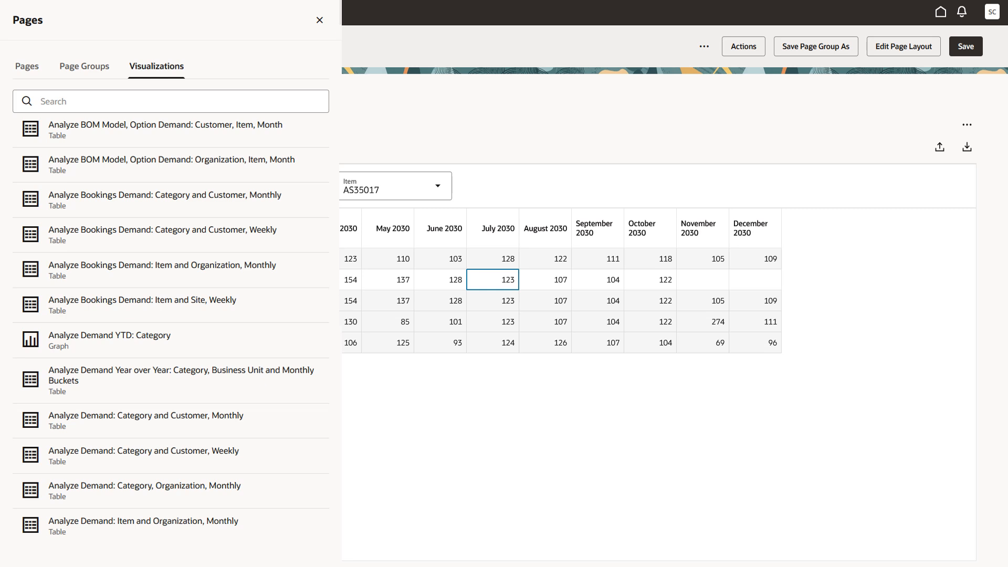
pyautogui.click(319, 21)
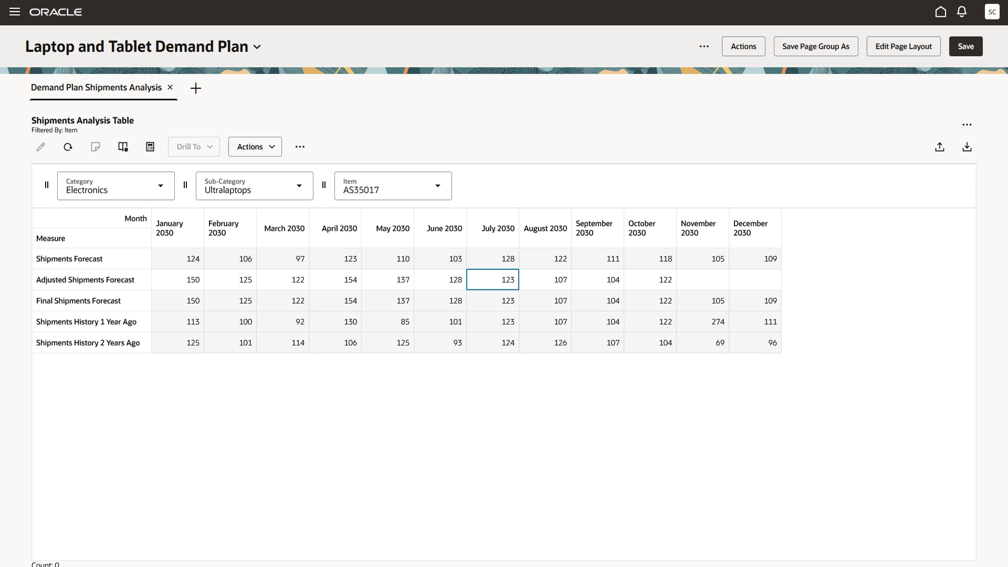